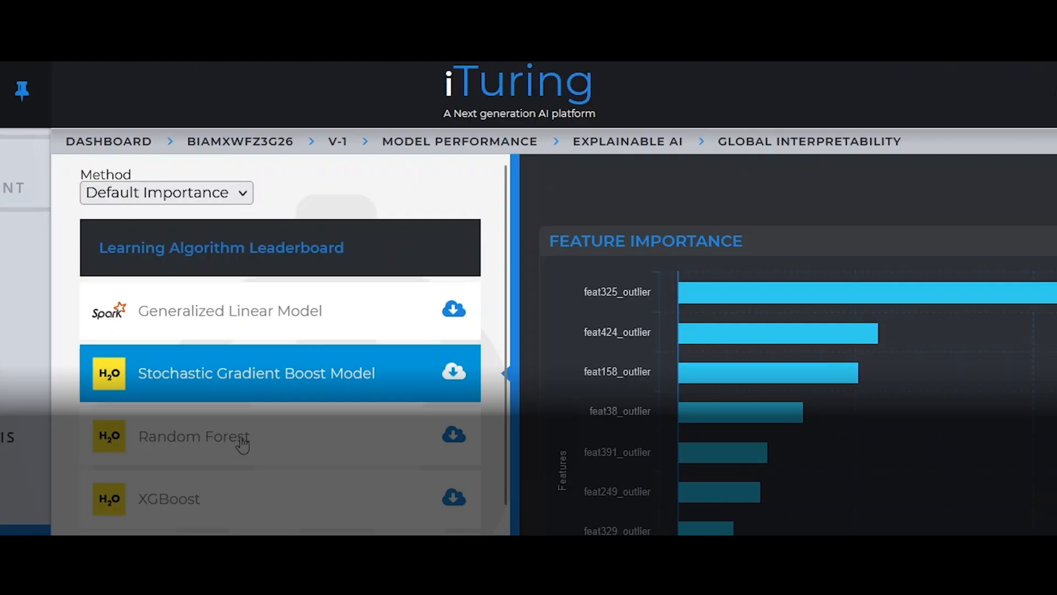
scroll(326, 289, down, 3)
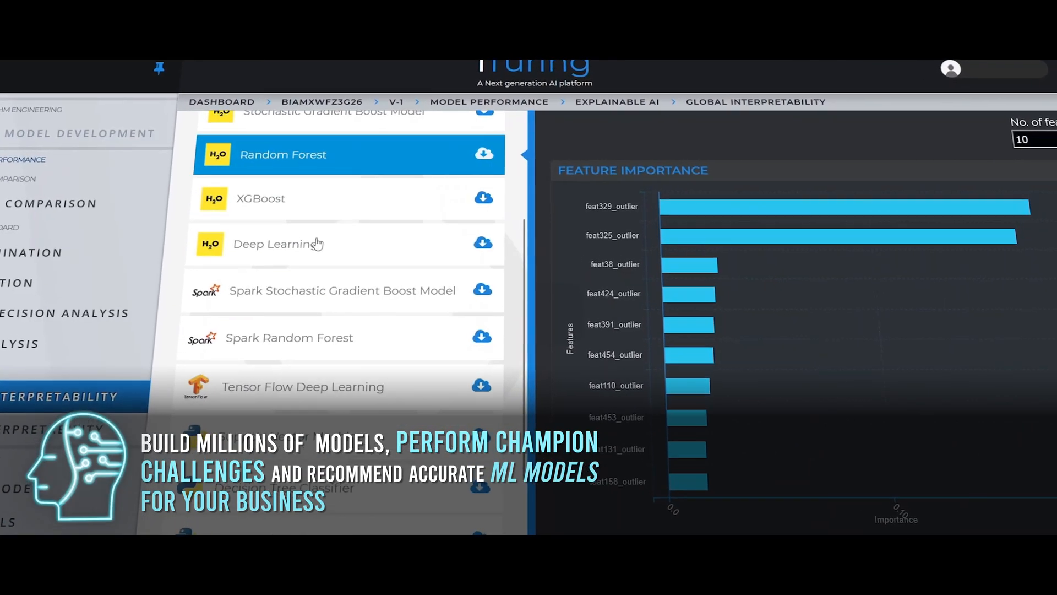